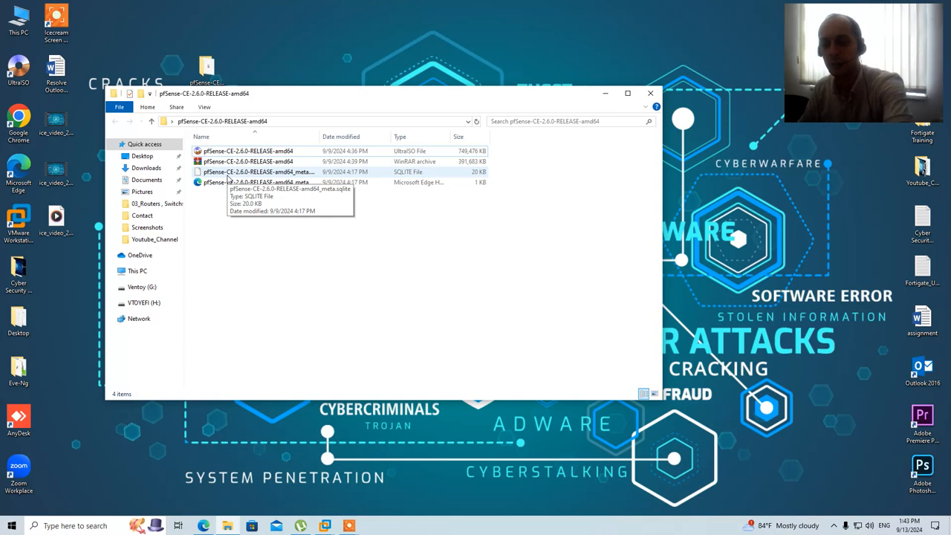
Step: Minimize the pfSense ISO download folder and bring up VMware Workstation's Pfsense001 machine
click(607, 95)
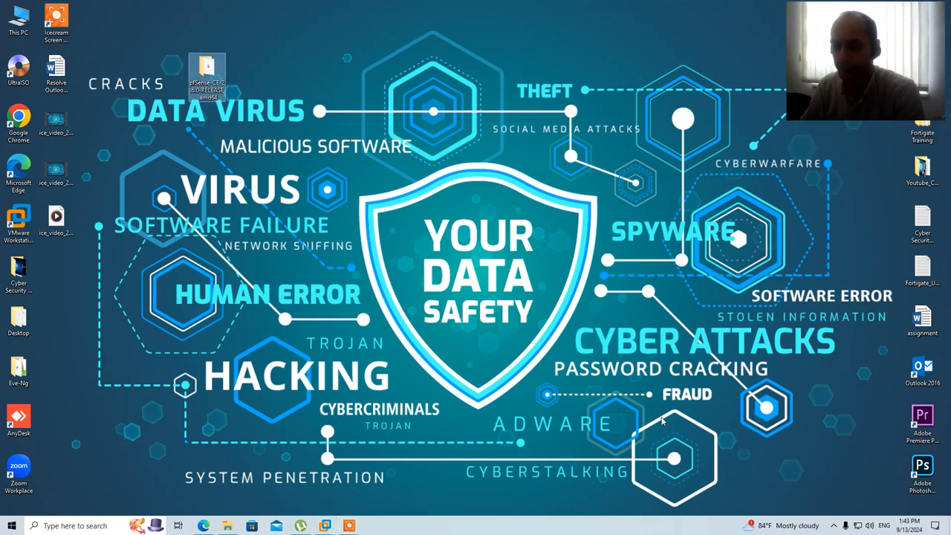
mouse_move(349, 526)
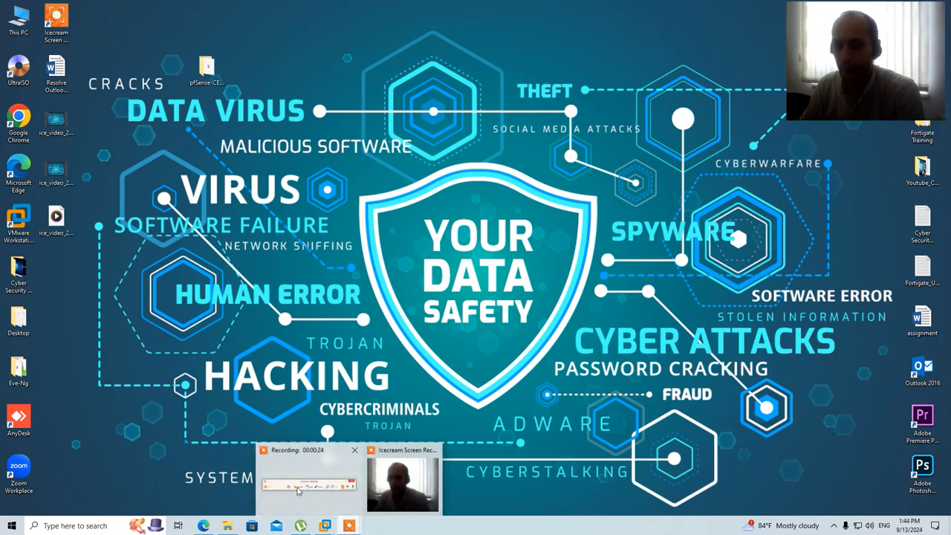
click(329, 479)
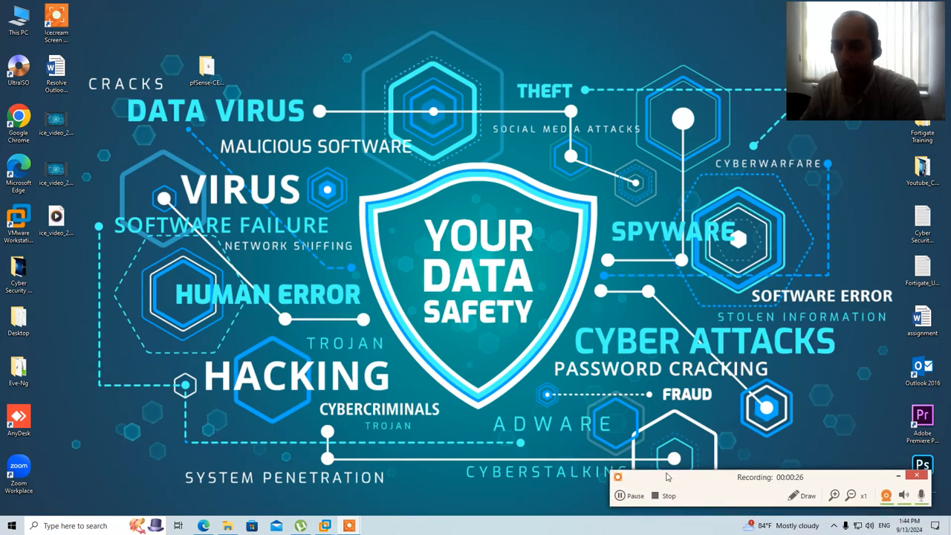
click(886, 495)
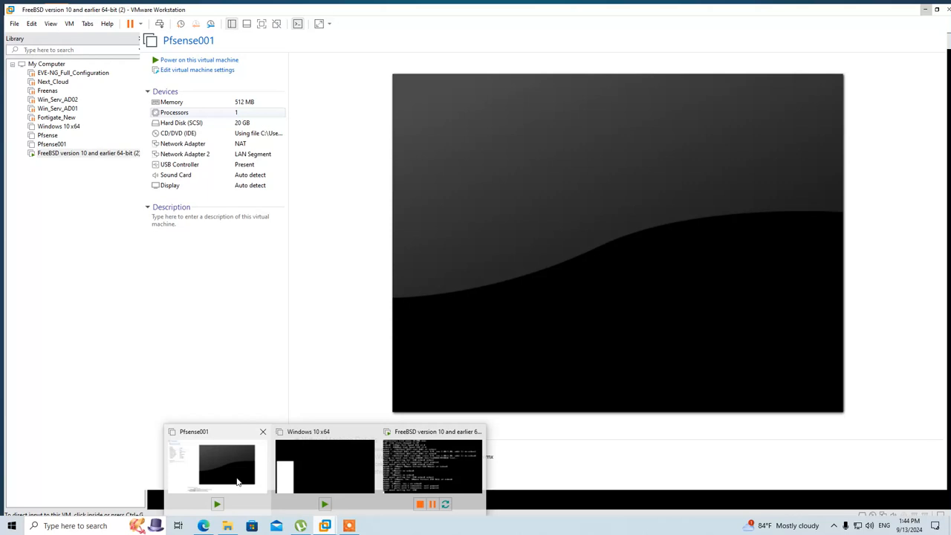
Step: Bring VMware forward and look at the FreeBSD version 10 and earlier 64-bit (2) machine's options
click(223, 468)
click(68, 151)
right_click(69, 152)
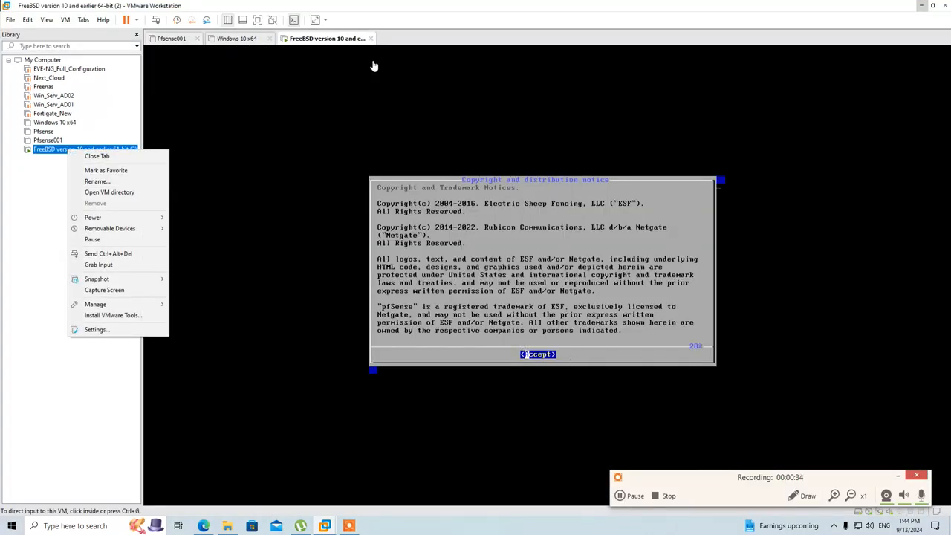
click(27, 208)
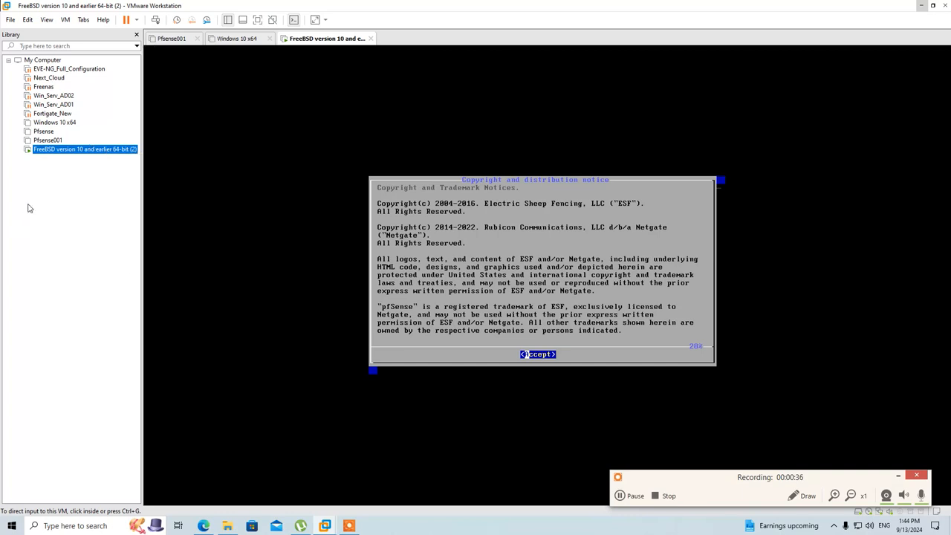
Step: Create a new VM from the pfSense ISO with the default name and 20 GB disk
click(11, 19)
click(33, 29)
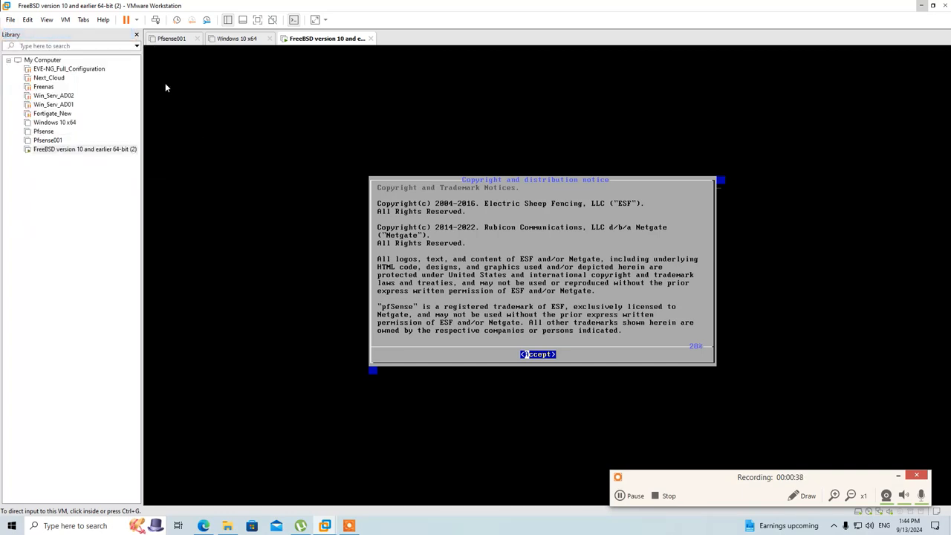
click(518, 354)
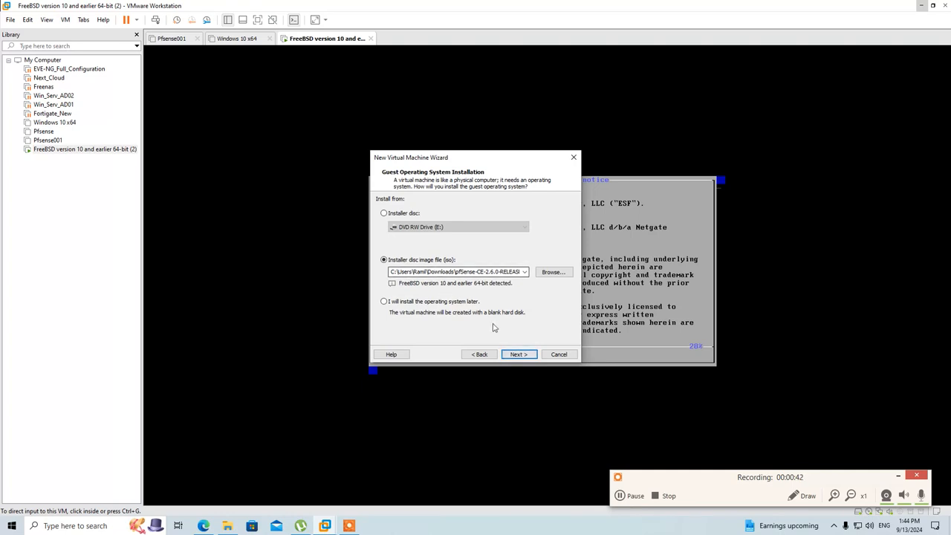
click(518, 353)
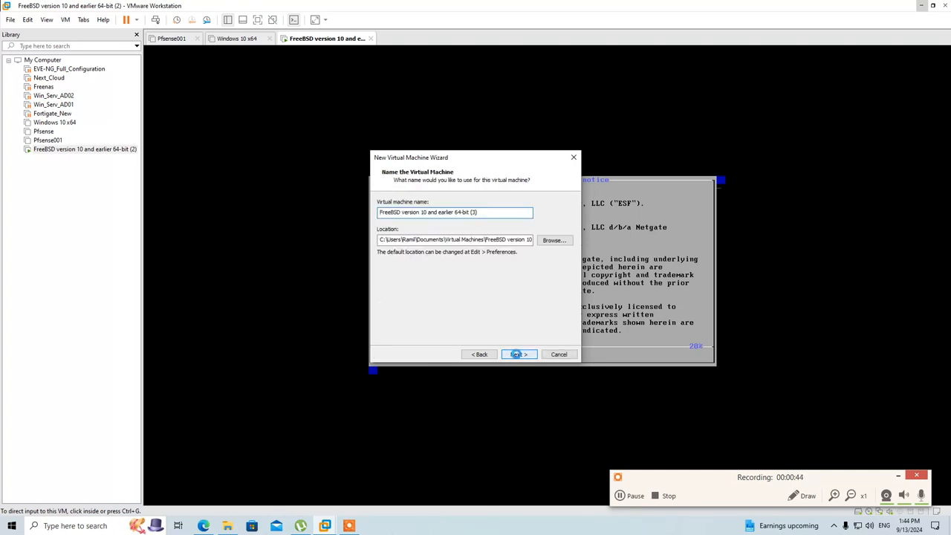
click(518, 354)
click(518, 353)
click(518, 354)
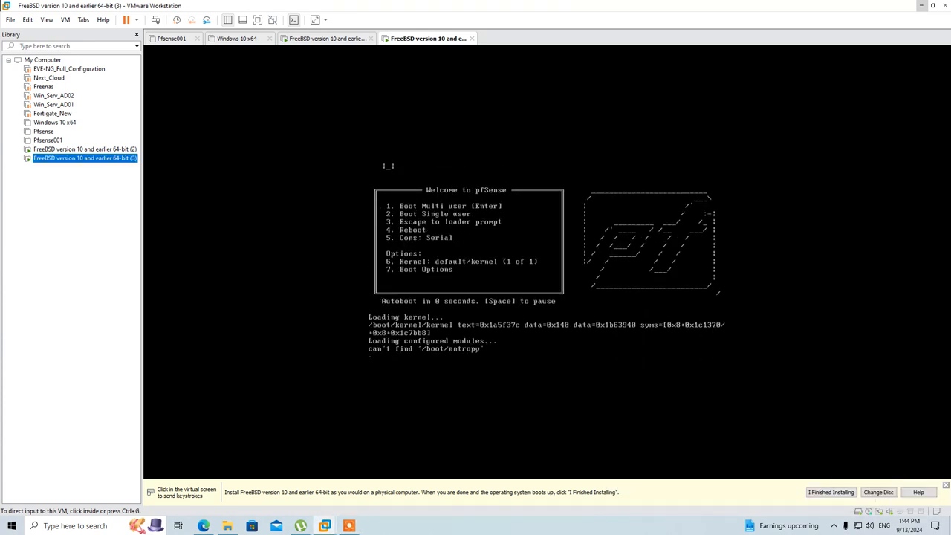
Step: Dismiss the installation hint bar and return to the VMware Workstation window
click(946, 486)
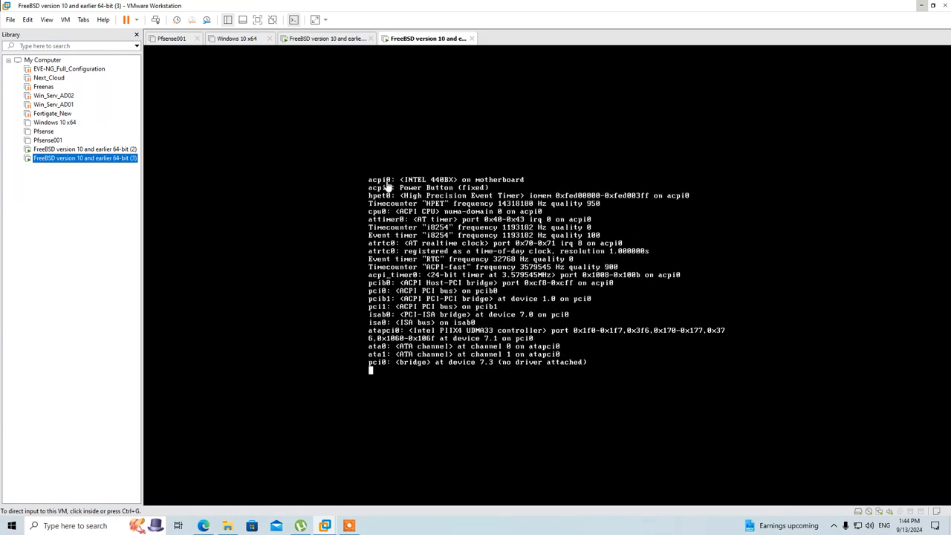
click(354, 526)
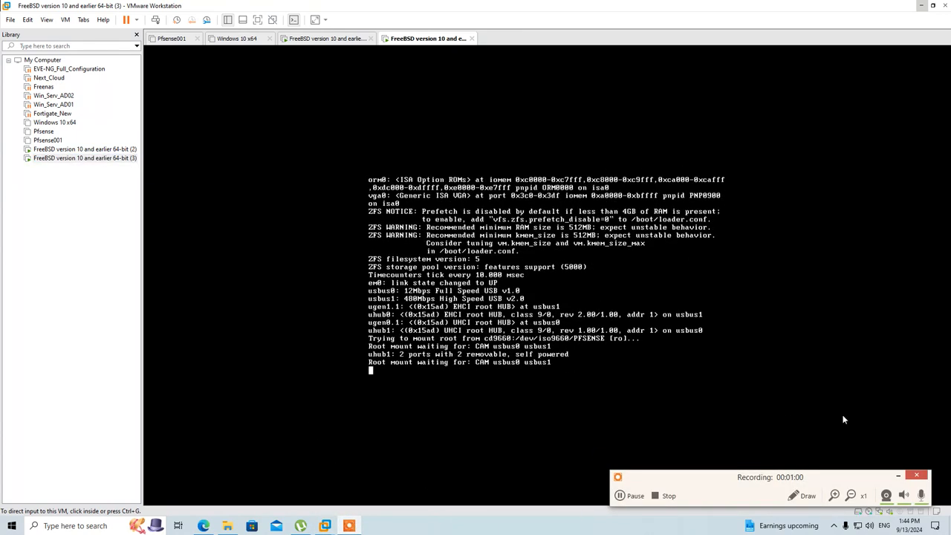
click(897, 479)
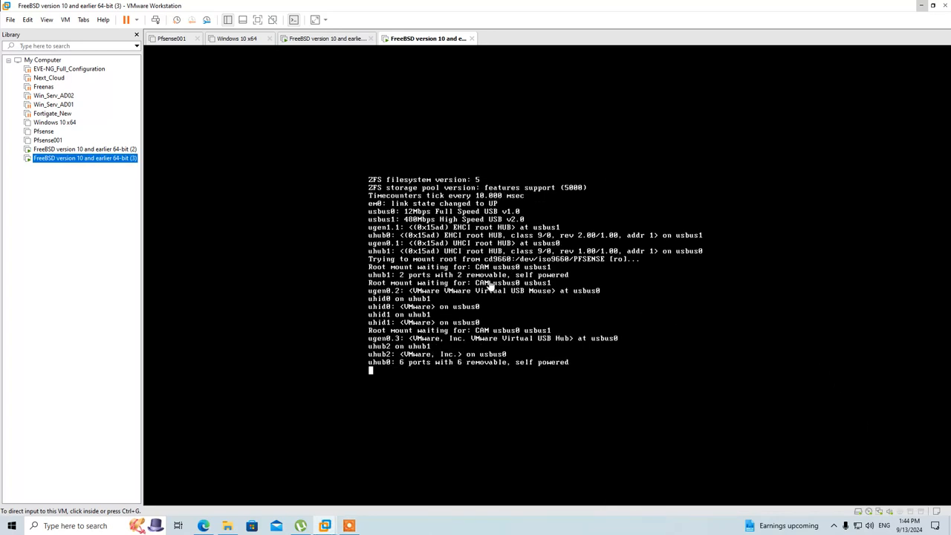
Step: Shut down the FreeBSD (2) guest, then focus the new FreeBSD (3) machine's console
click(83, 150)
right_click(85, 152)
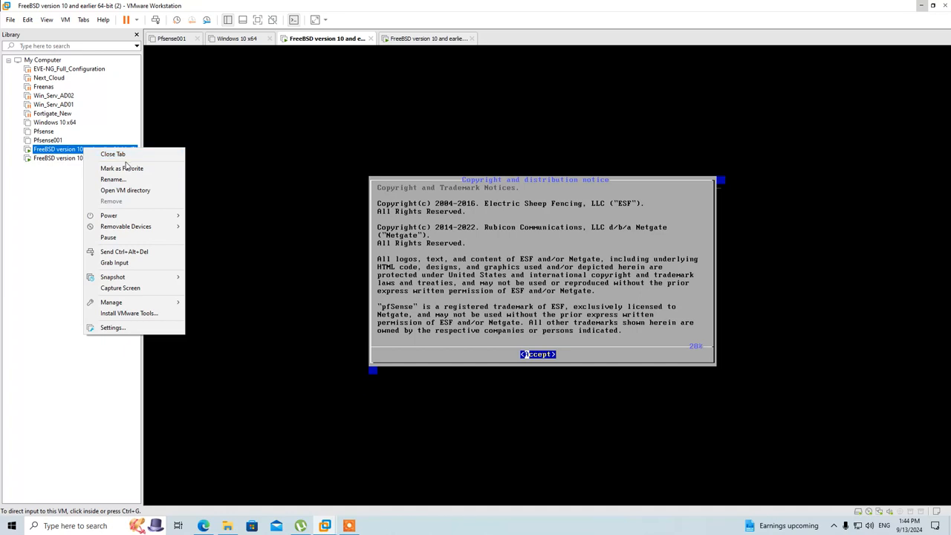
mouse_move(150, 220)
click(218, 226)
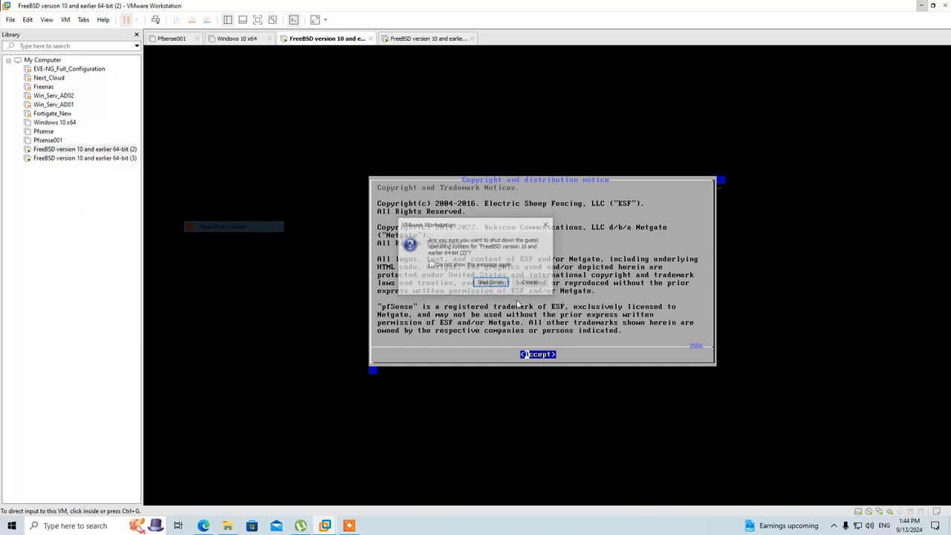
click(491, 284)
click(94, 159)
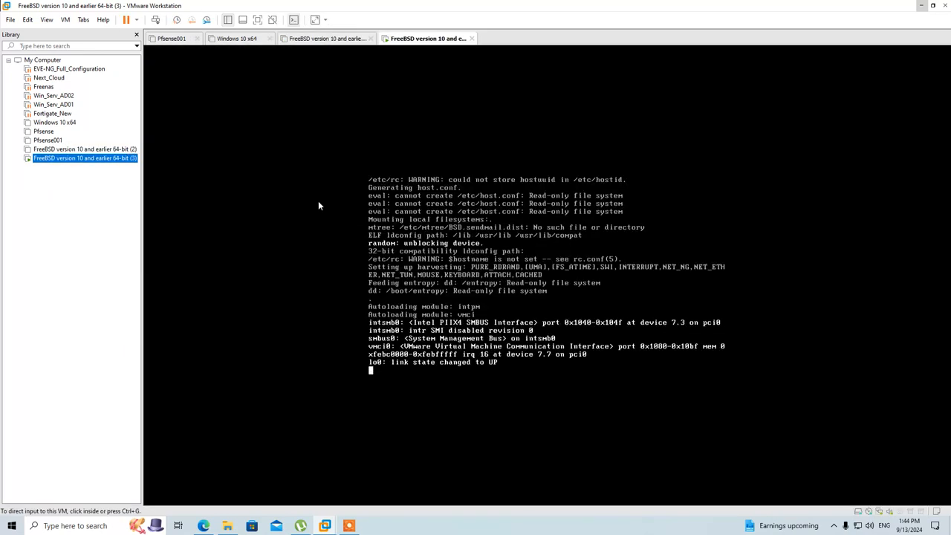
click(501, 306)
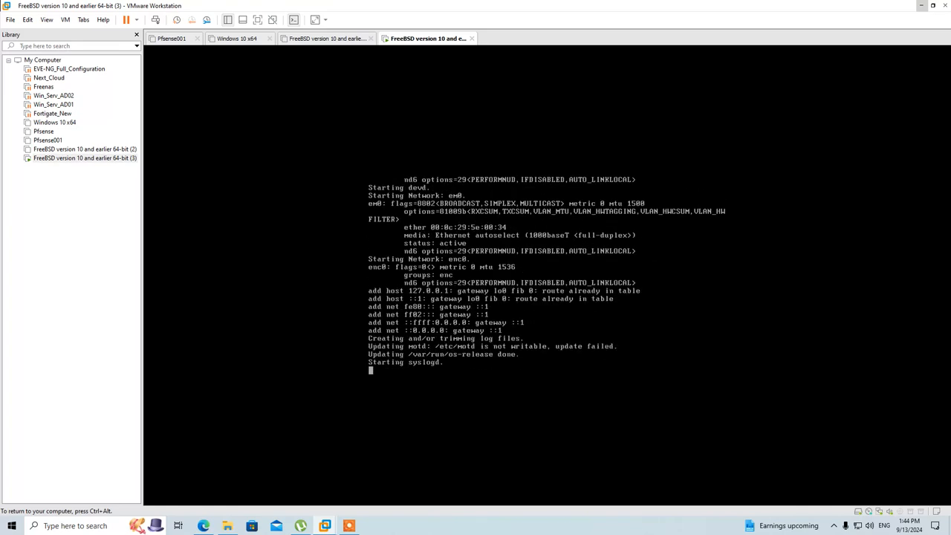
Step: Install pfSense with default keymap and Auto (ZFS) stripe on da0, confirming the wipe of da0
key(Return)
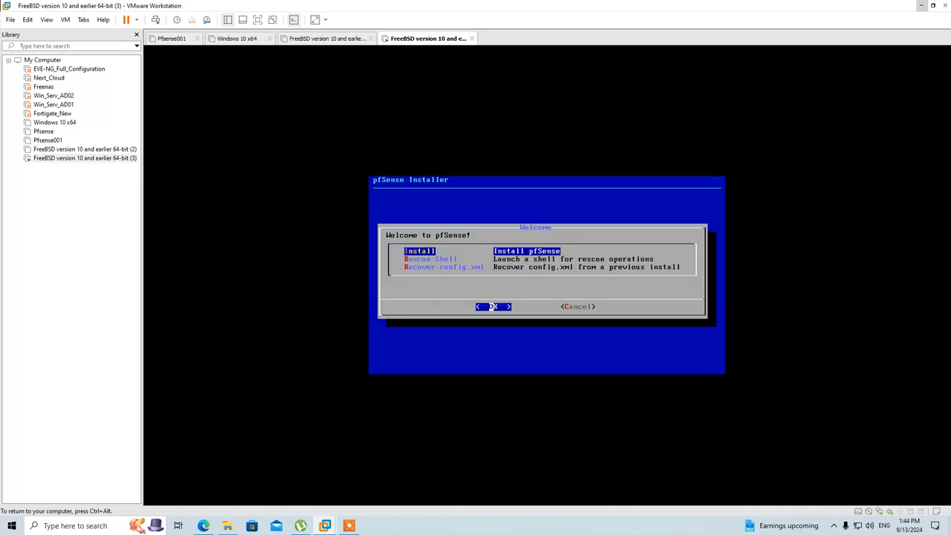
key(Return)
key(Return)
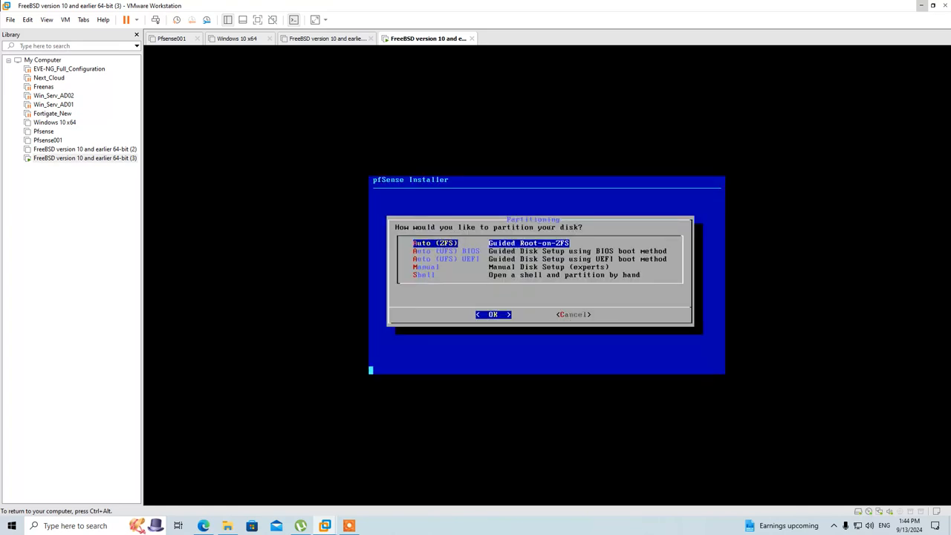
key(Return)
key(Return)
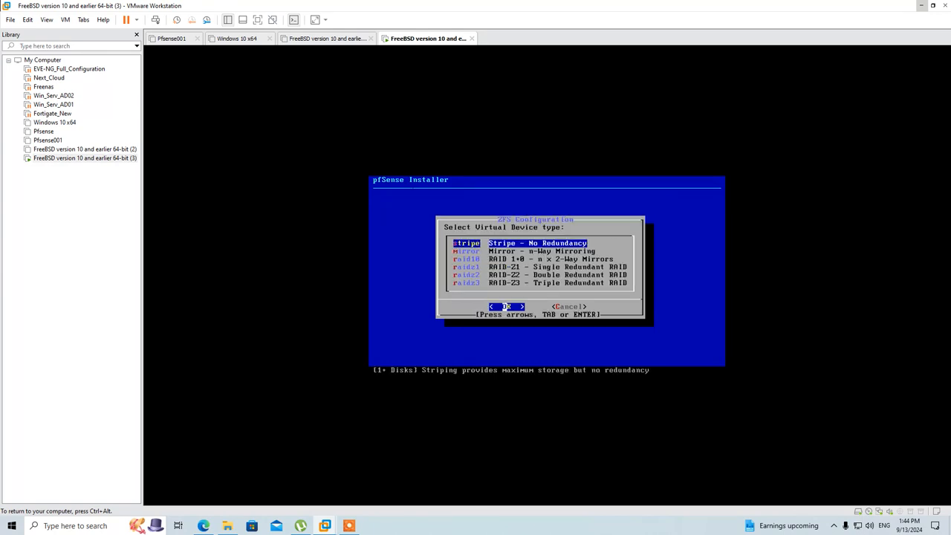
key(Return)
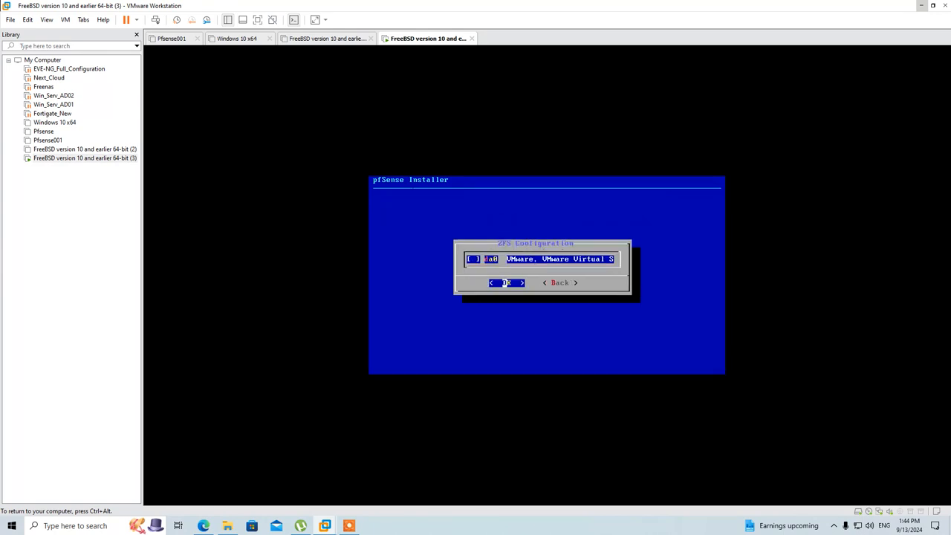
key(Return)
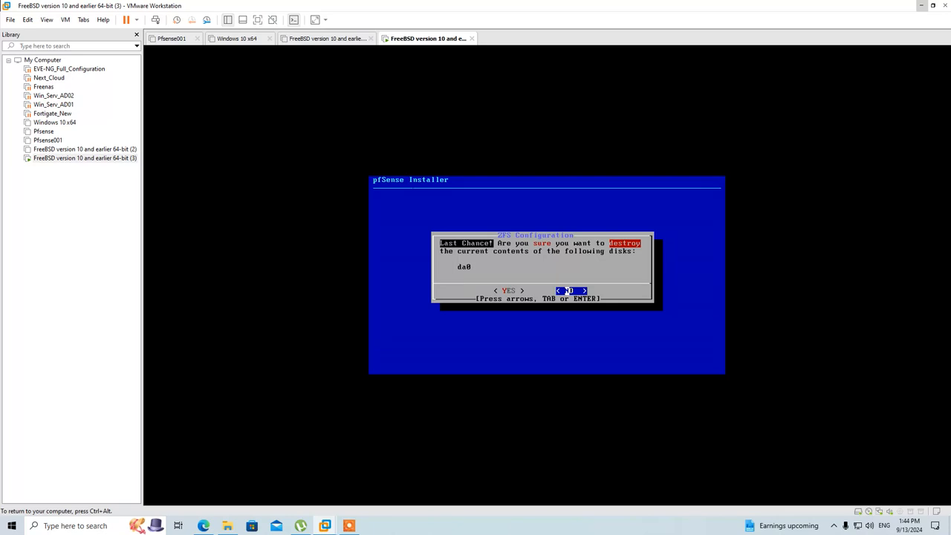
key(Left)
key(Return)
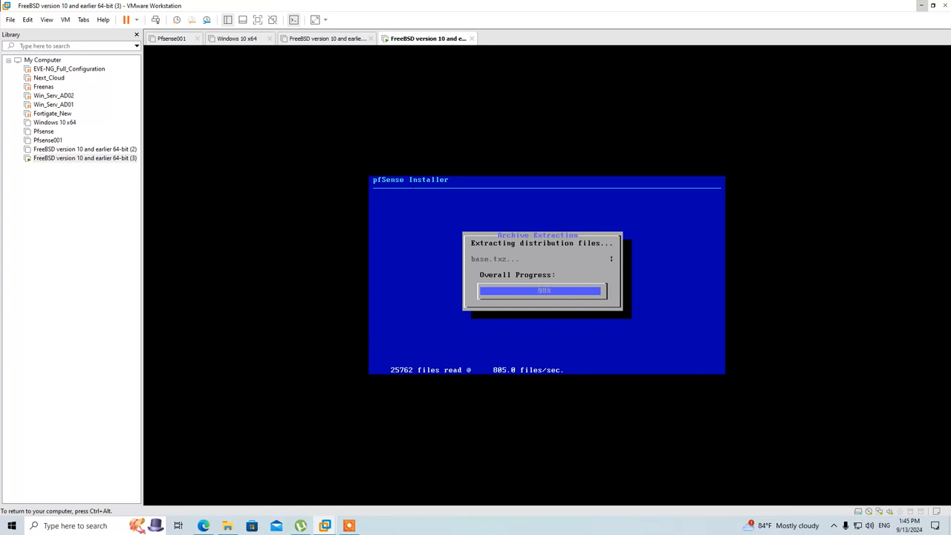
Step: Open a shell in the newly installed system and run reboot to restart the VM
key(Left)
key(Return)
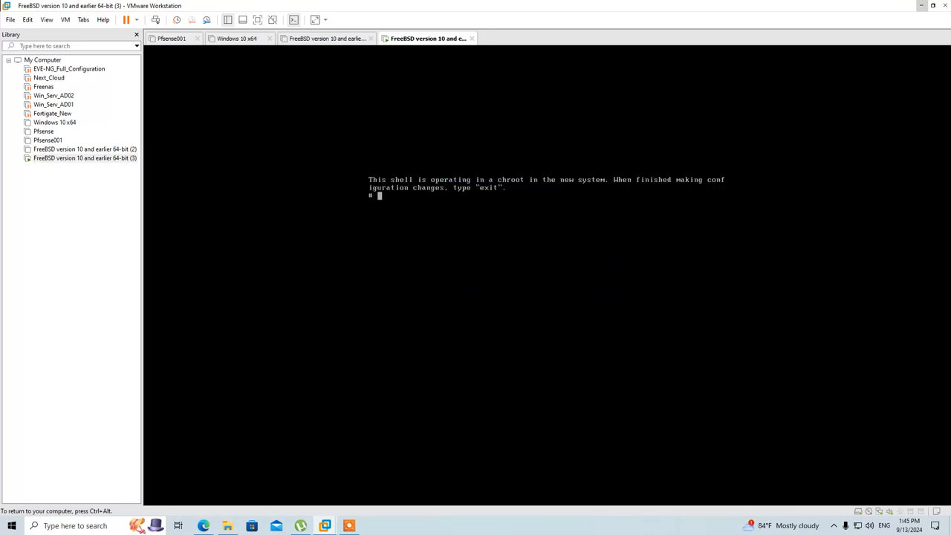
key(Return)
text(exi)
key(BackSpace)
key(BackSpace)
key(BackSpace)
text(reboot)
key(Return)
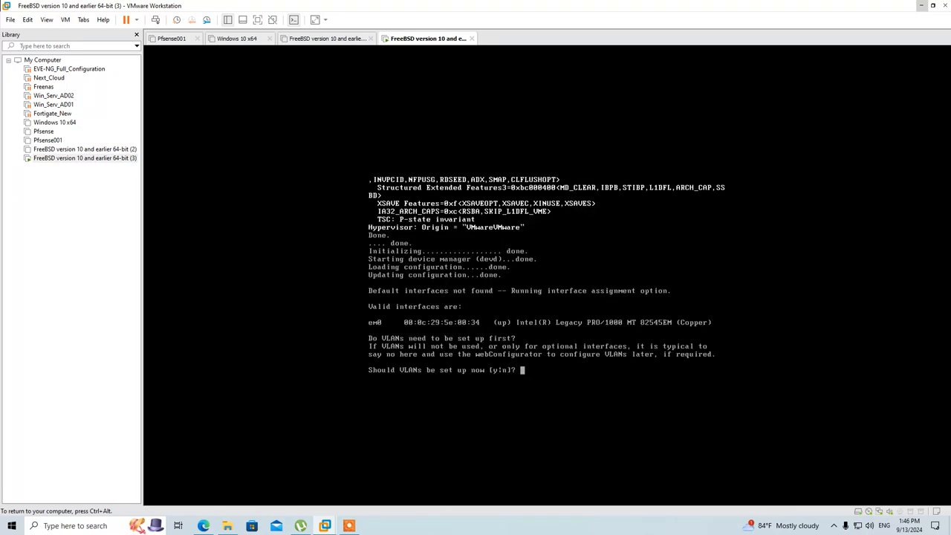
Step: Decline VLANs, assign em0 as WAN with no LAN interface, and confirm with y
text(n)
key(Return)
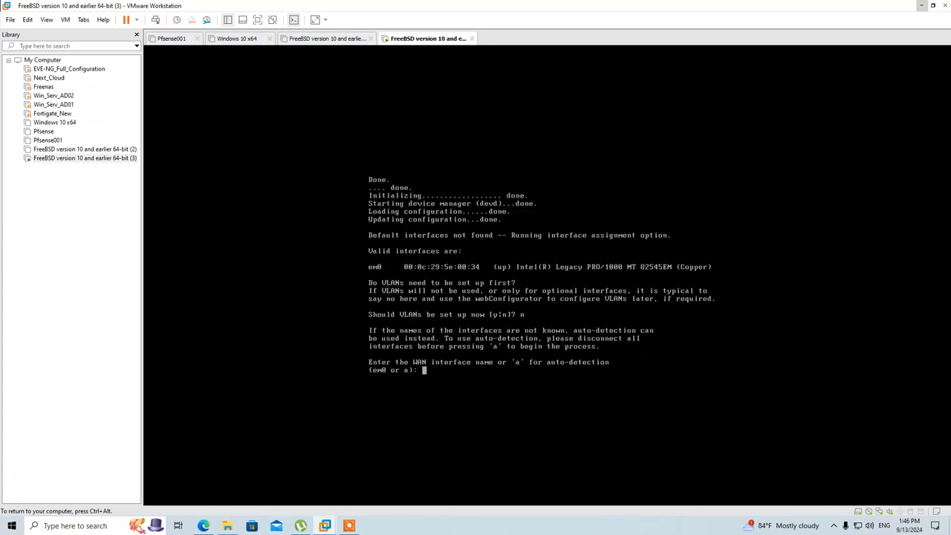
text(em0)
key(Return)
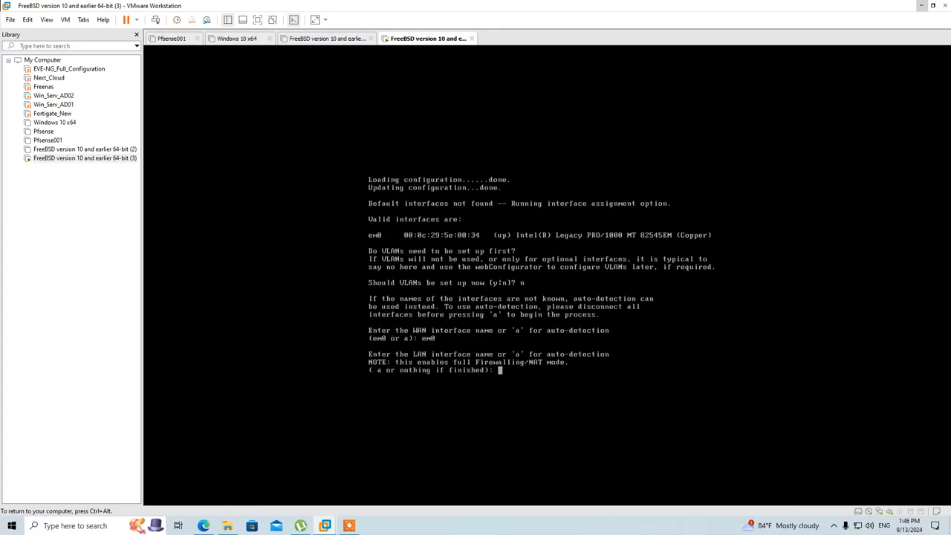
key(Return)
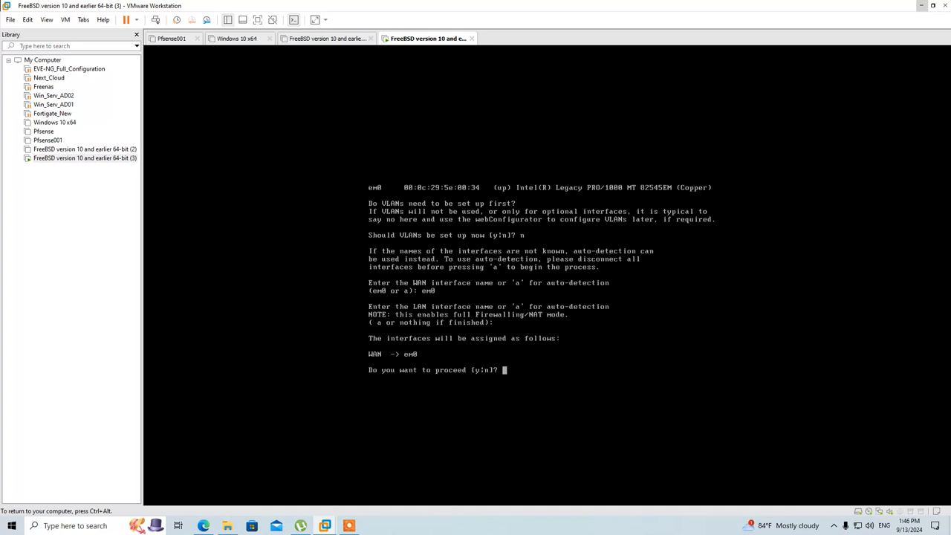
text(y)
key(Return)
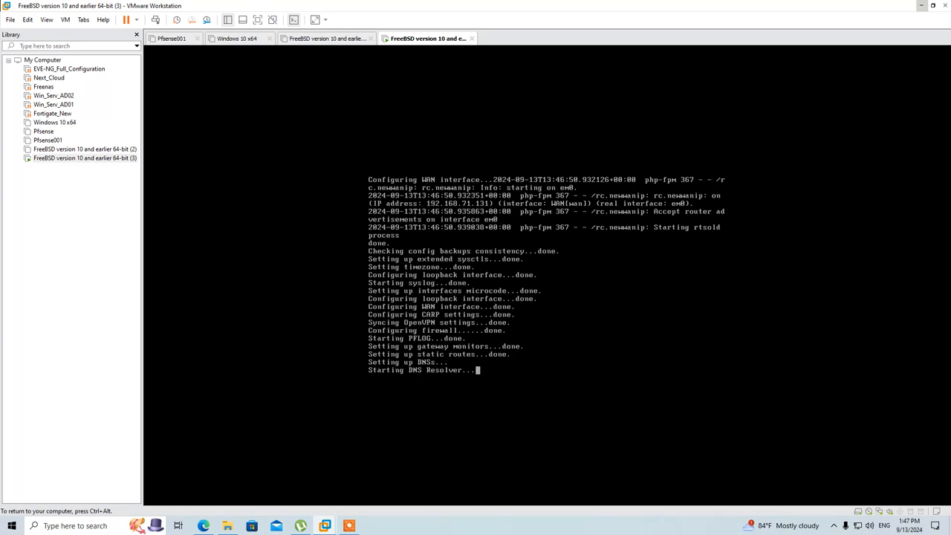
Step: Wait for pfSense to reach its console menu showing WAN em0 at 192.168.71.131/24
key(ctrl+alt)
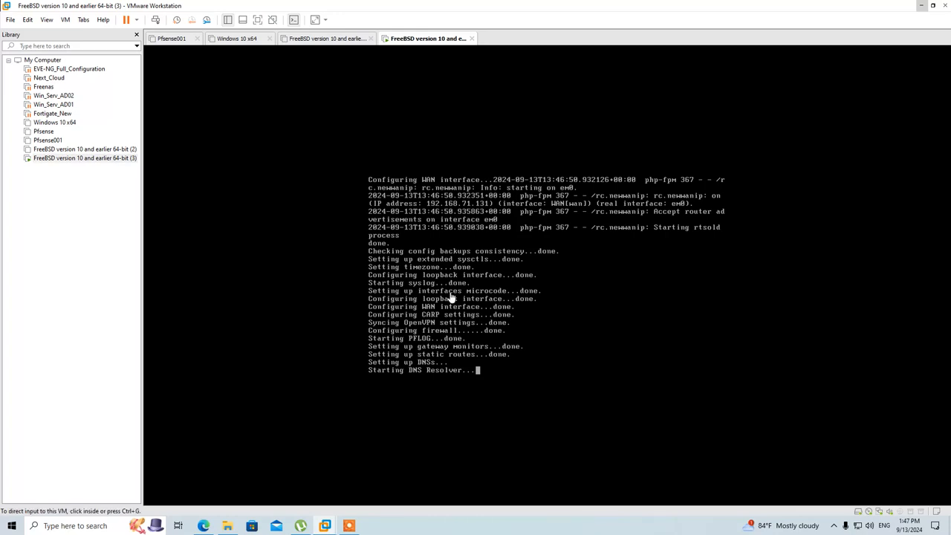
click(347, 526)
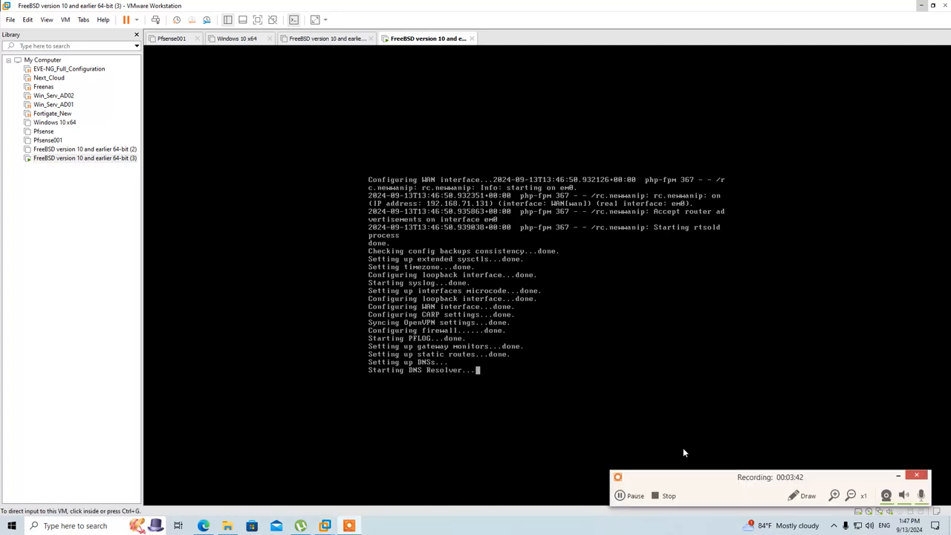
drag(703, 478, 720, 472)
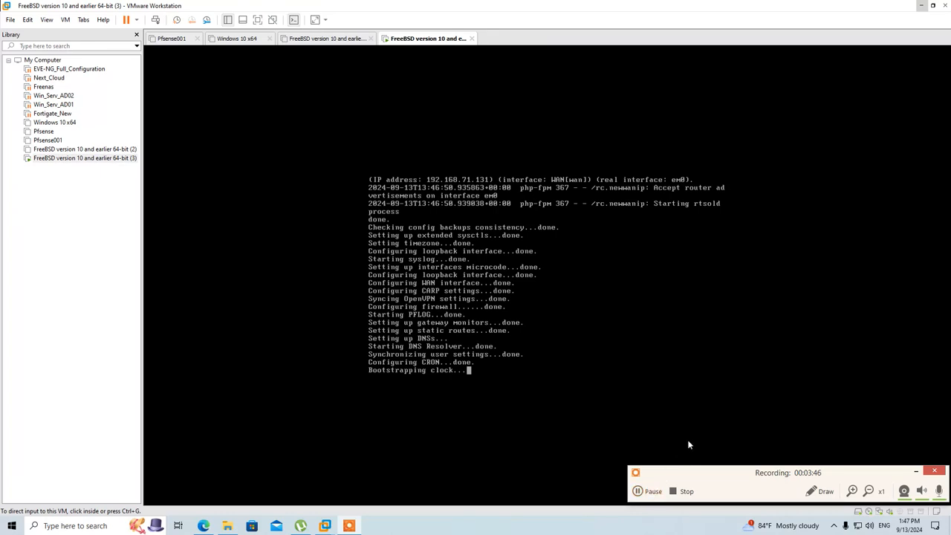
drag(779, 474, 777, 475)
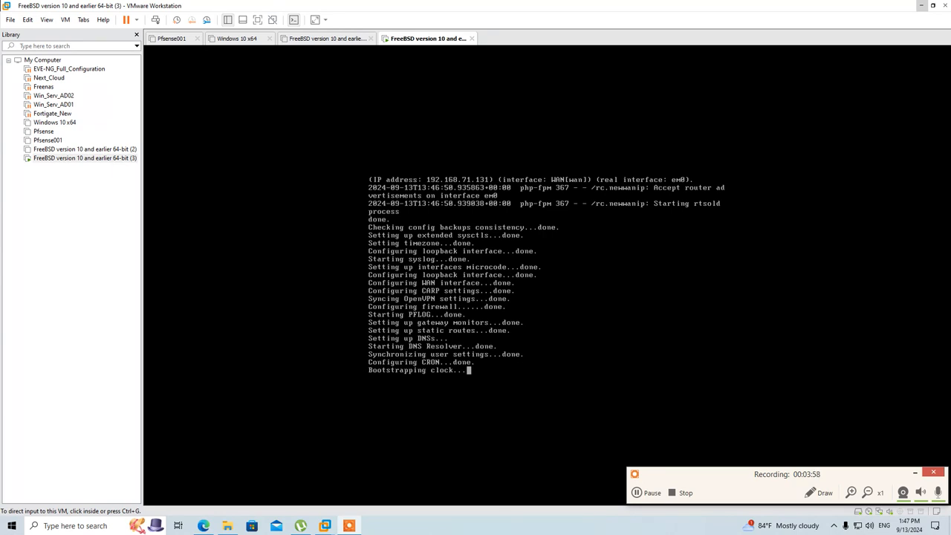
click(419, 438)
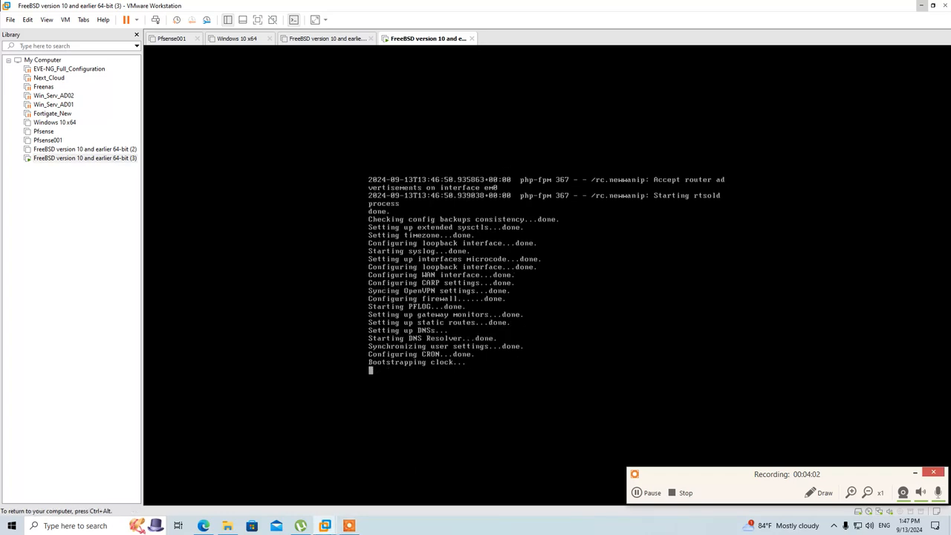
key(ctrl+alt)
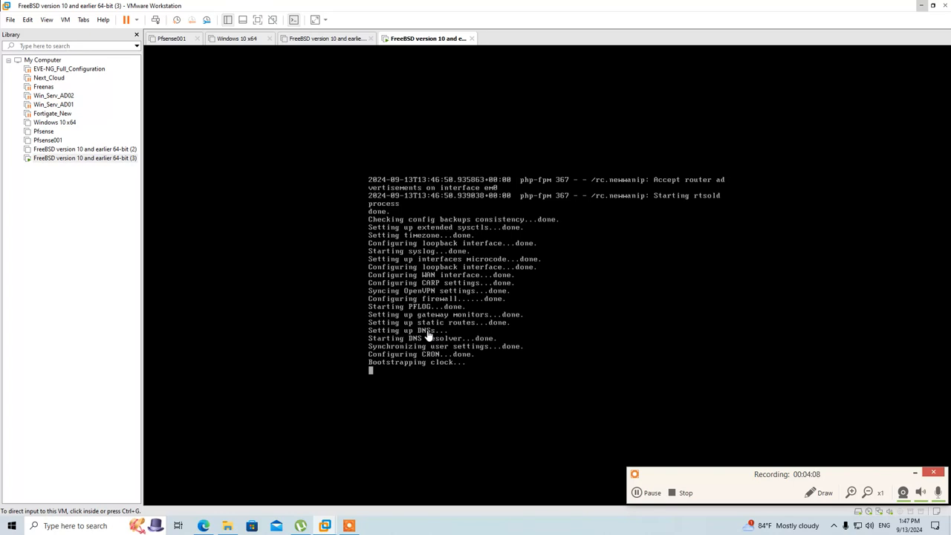
click(637, 493)
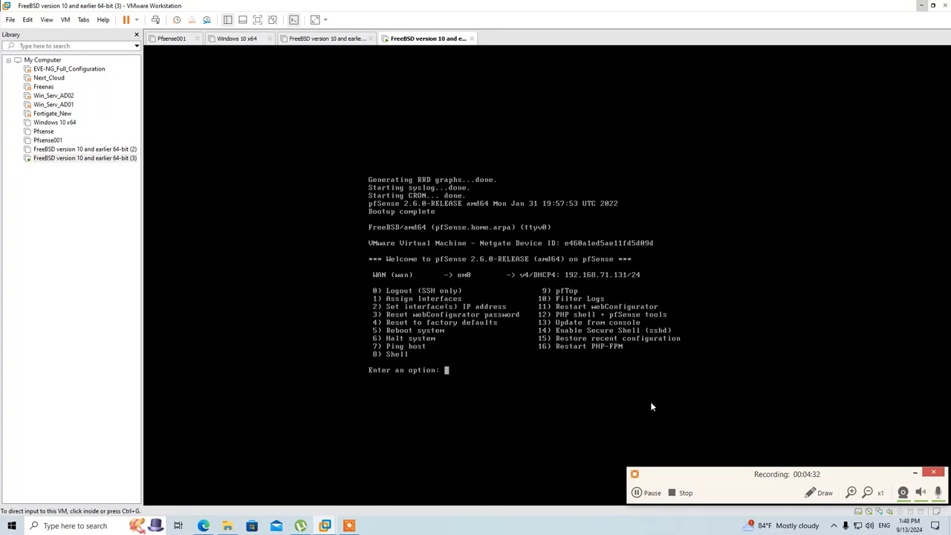
Step: Choose console option 2 and decline DHCP for the WAN IPv4 address
click(915, 472)
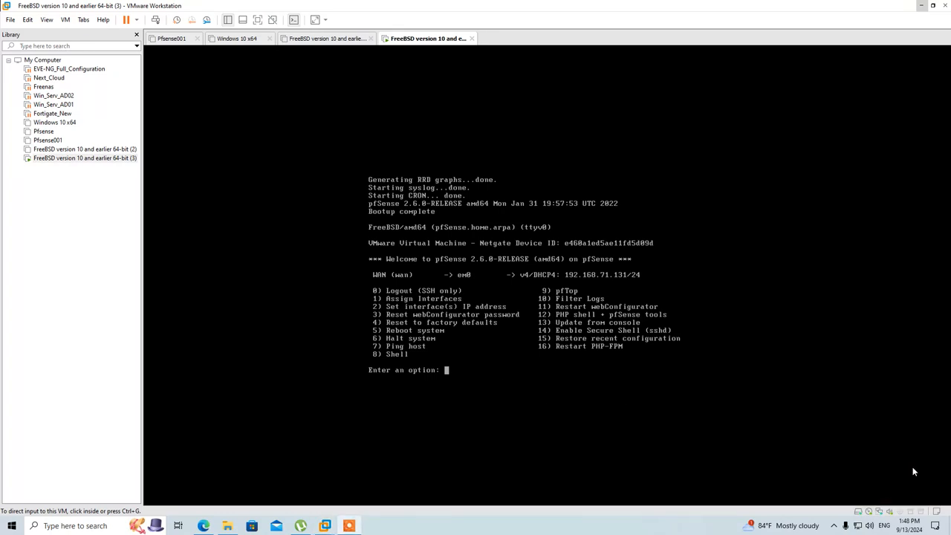
click(510, 336)
text(2)
key(Return)
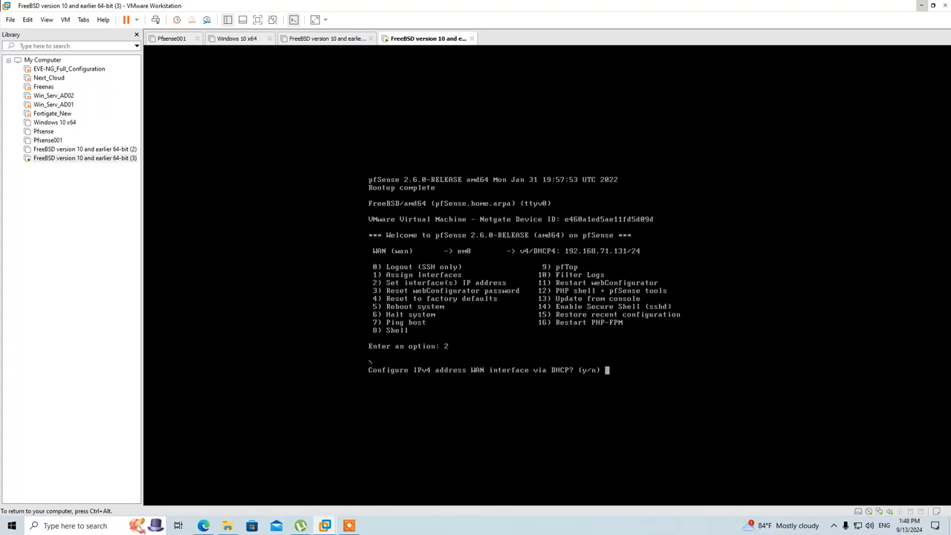
text(n)
key(Return)
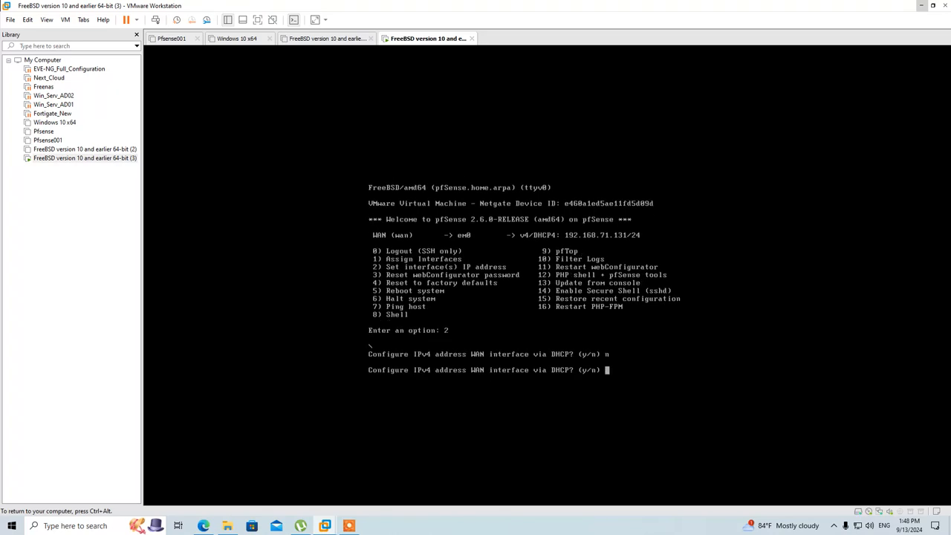
text(n)
key(Return)
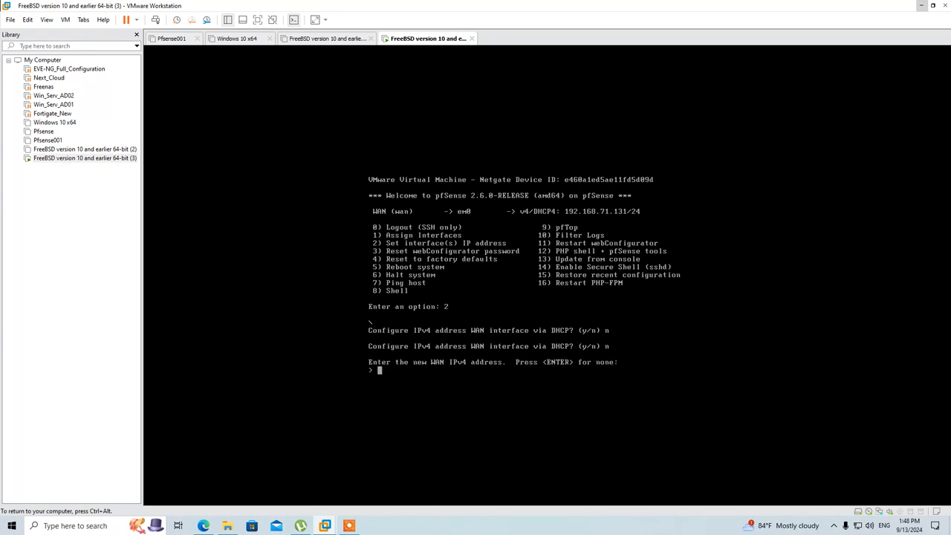
Step: Enter 192.168.71.25 as the new static WAN IPv4 address
text(192.168.71.3)
key(BackSpace)
text(25)
key(ctrl+alt)
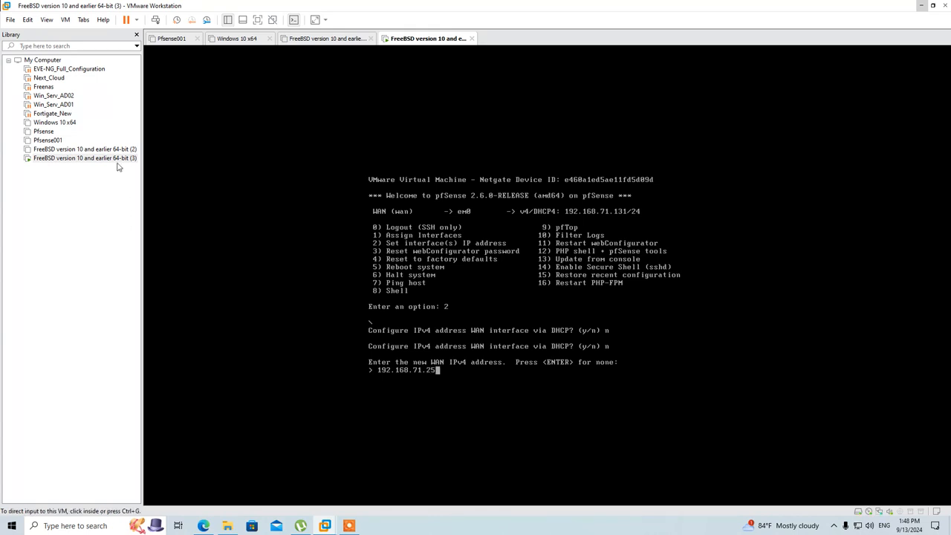
click(28, 19)
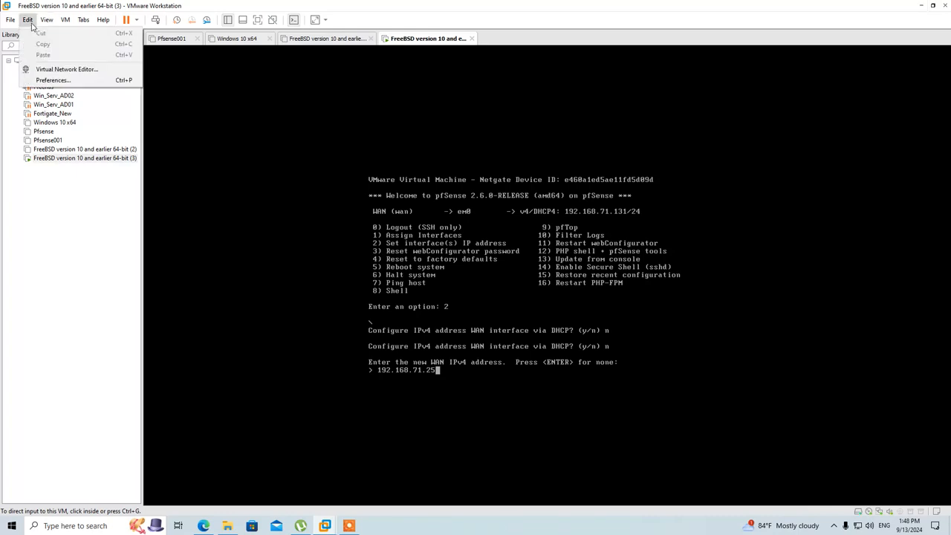
Step: Check VMnet8's NAT settings in the Virtual Network Editor to find gateway 192.168.71.2
click(49, 70)
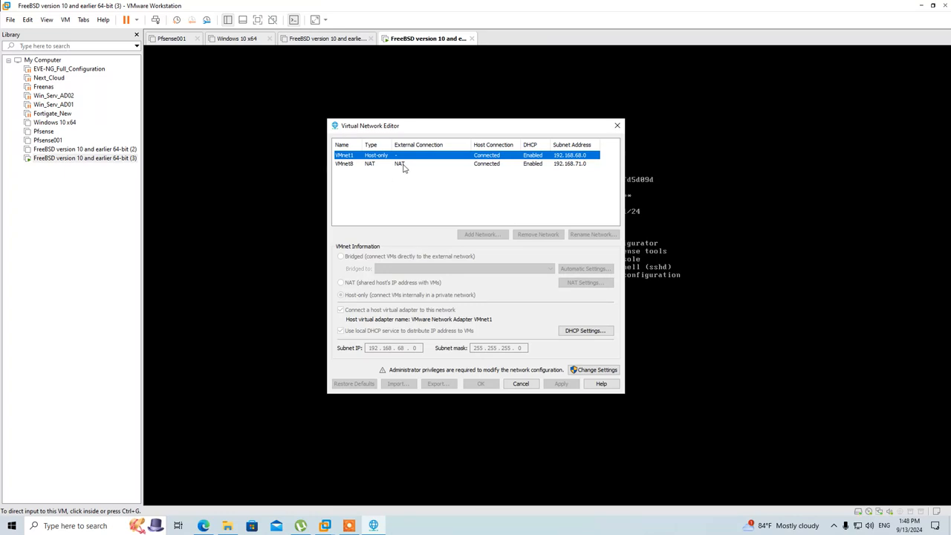
click(394, 165)
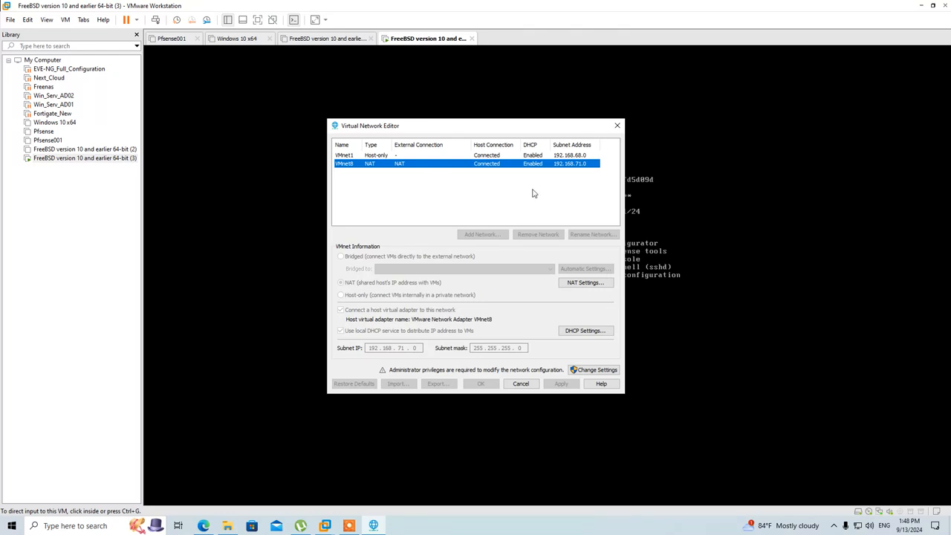
click(584, 282)
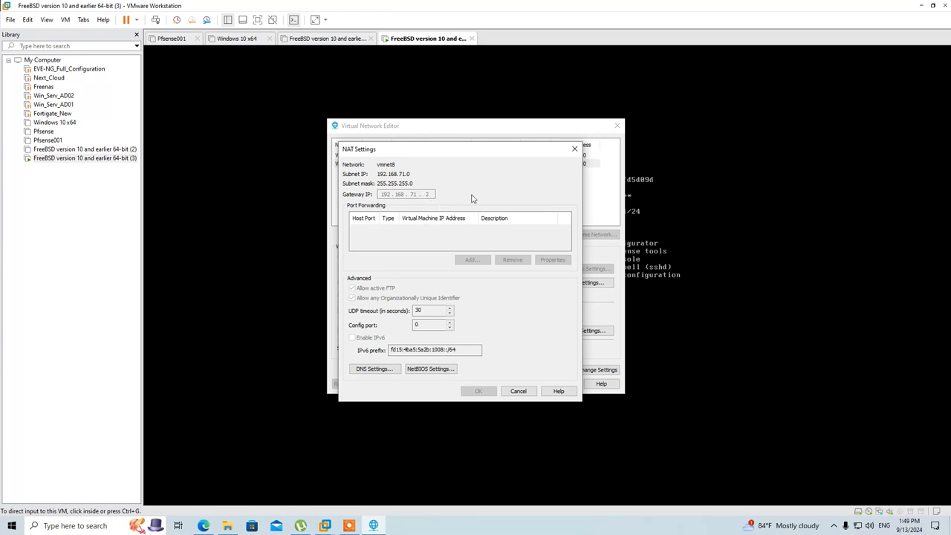
click(574, 150)
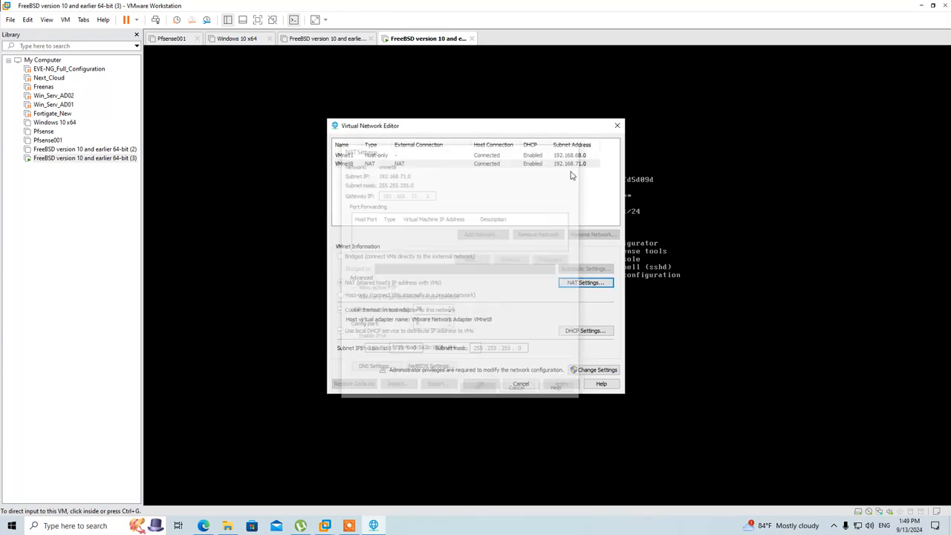
Step: Set the WAN address to 192.168.71.25/24 with upstream gateway 192.168.71.2
click(521, 383)
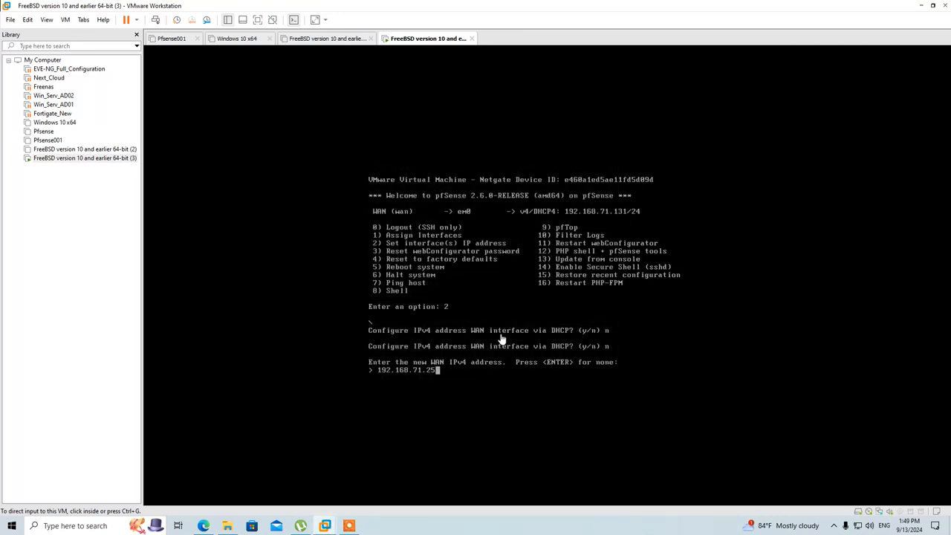
click(476, 367)
text(/24)
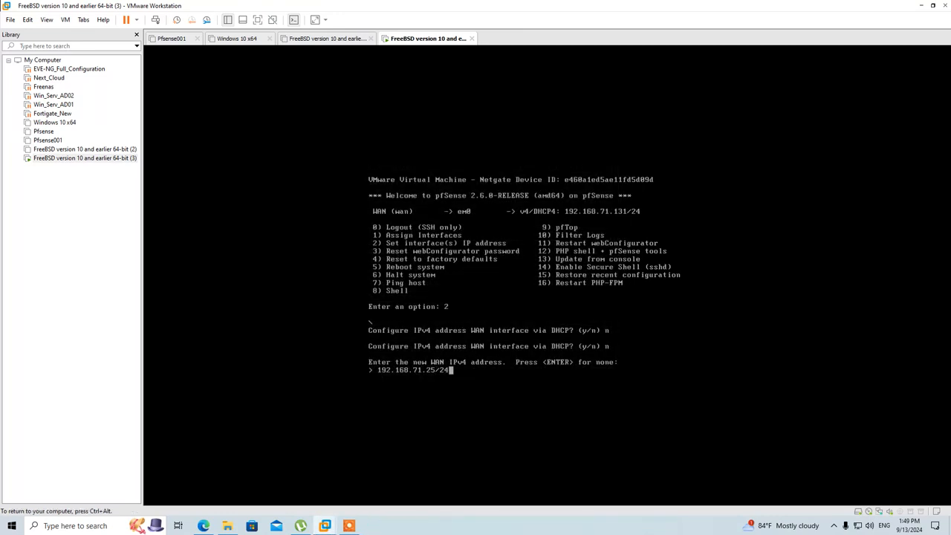
key(Return)
text(192)
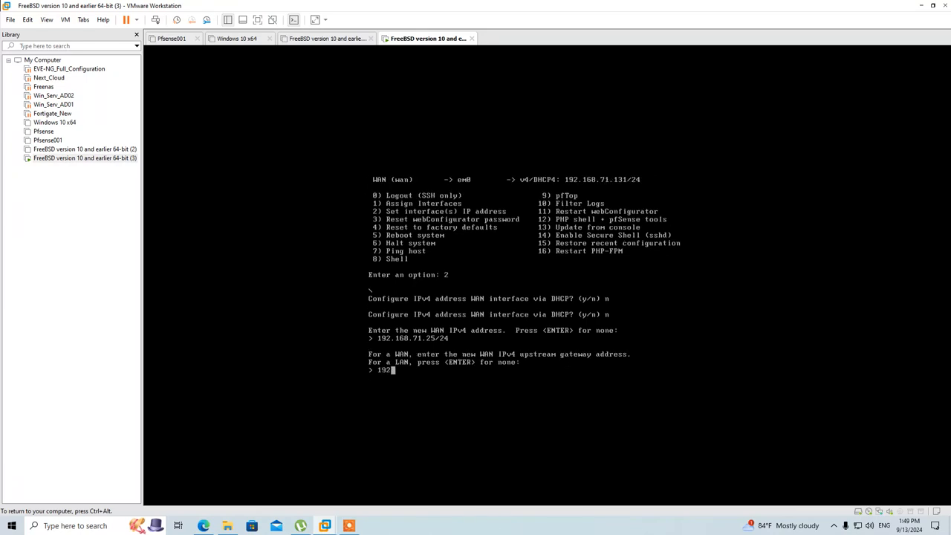
text(.168.71.2)
key(Return)
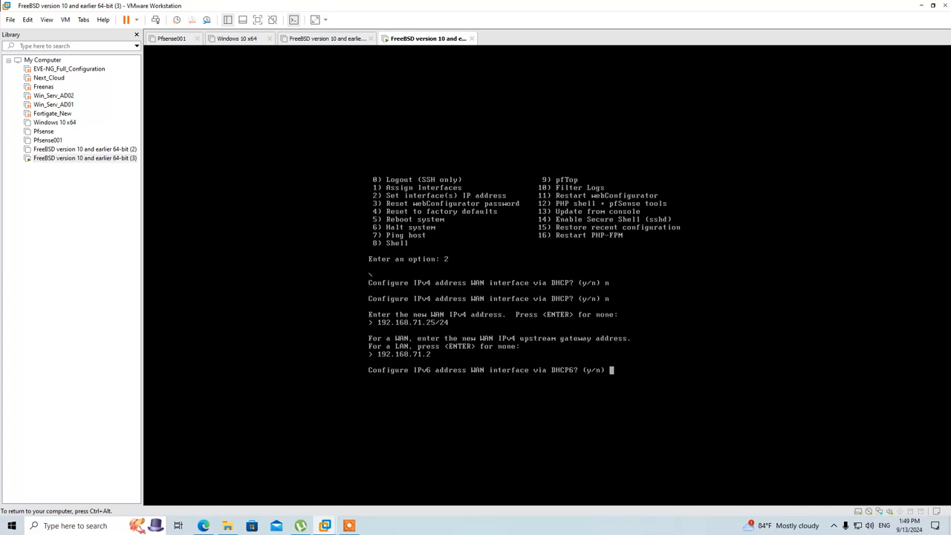
Step: Skip IPv6 and the WAN DHCP server, and revert the webConfigurator to HTTP
text(n)
key(Return)
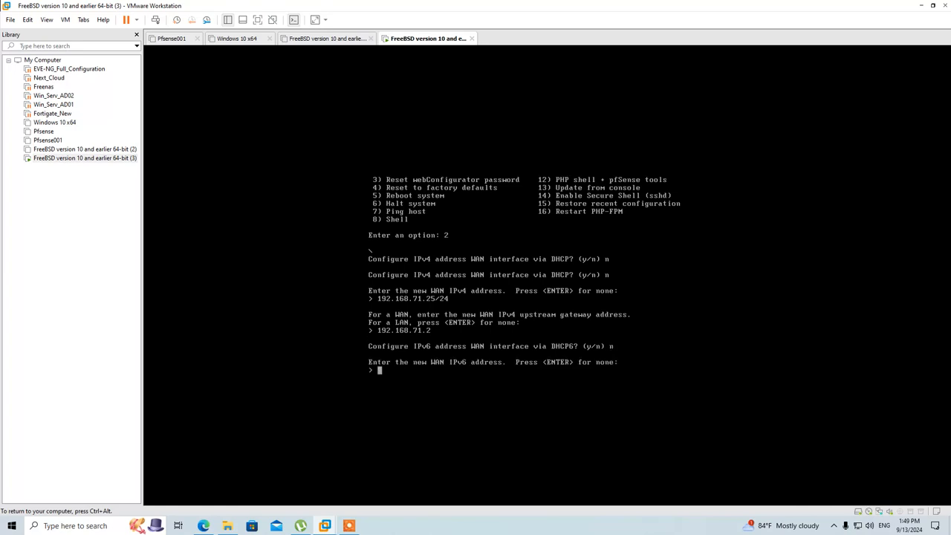
key(Return)
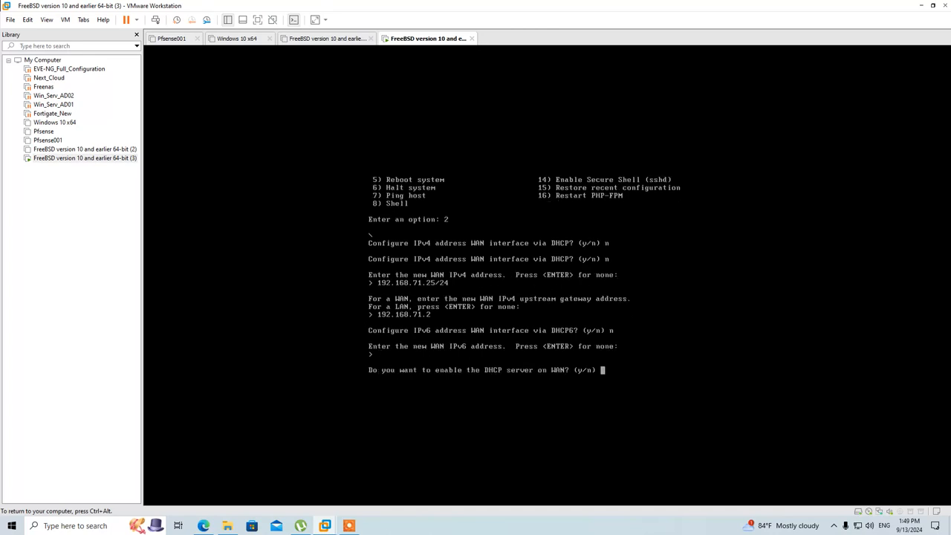
text(n)
key(Return)
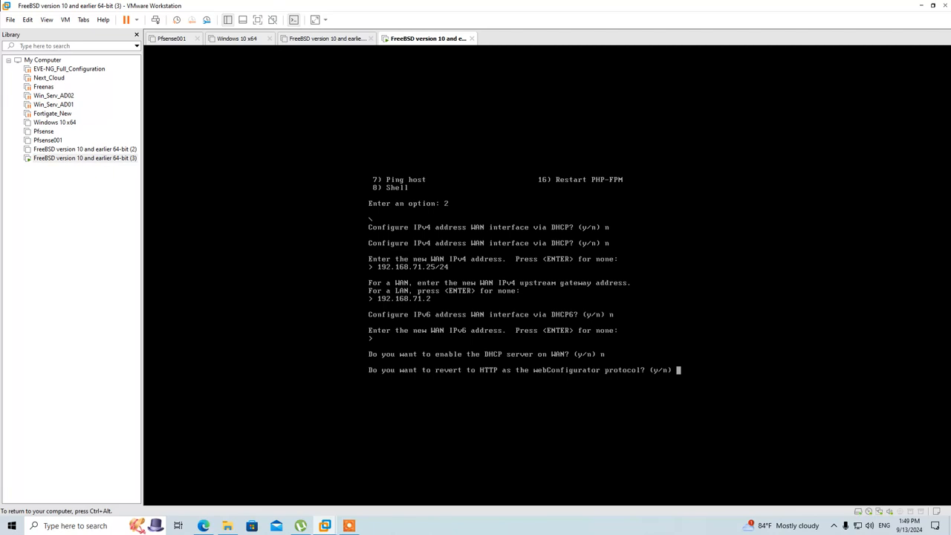
text(y)
key(Return)
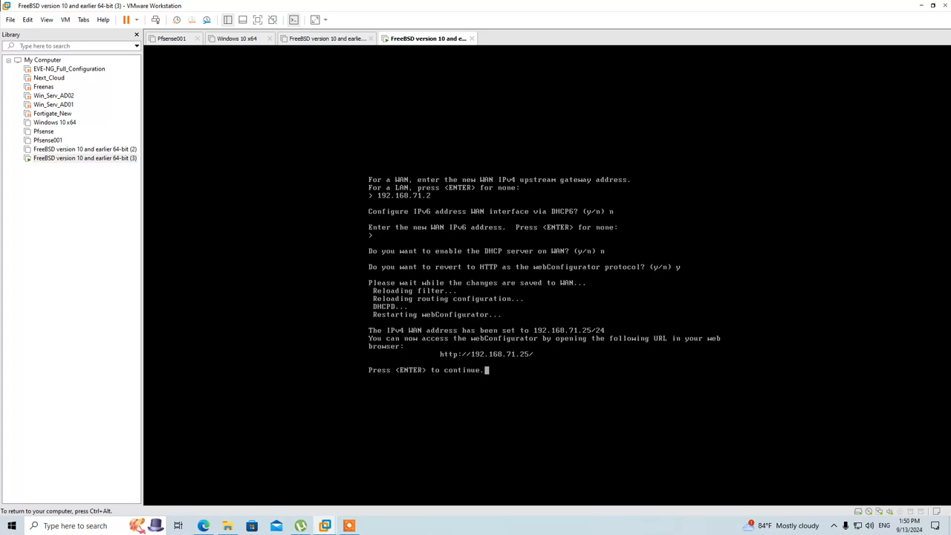
key(ctrl+alt)
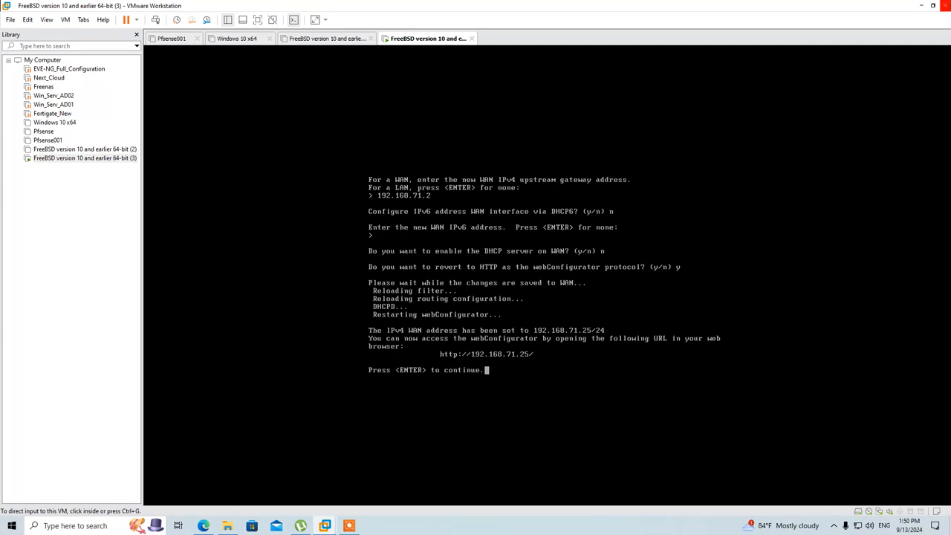
Step: Launch Chrome maximized from the desktop and load 192.168.71.25 to reach the pfSense login
click(921, 5)
double_click(22, 132)
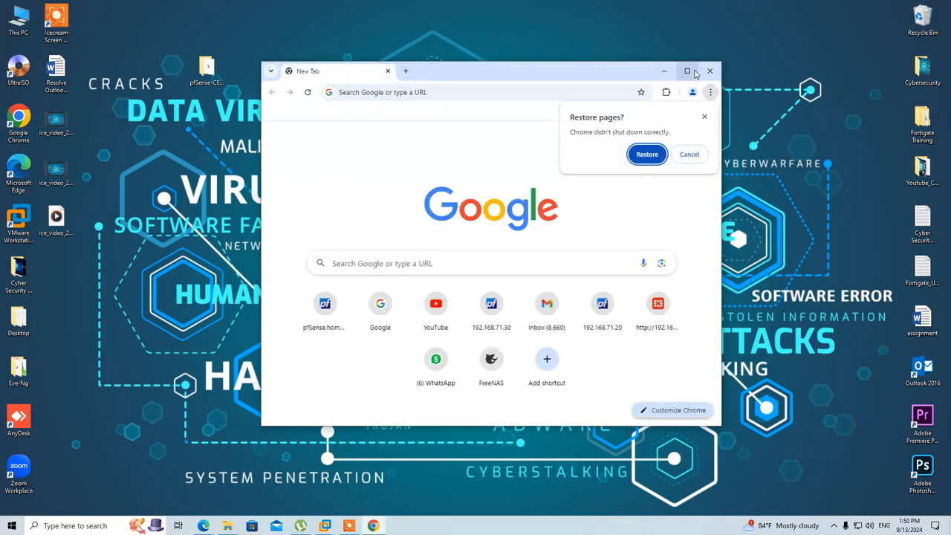
click(687, 71)
click(217, 35)
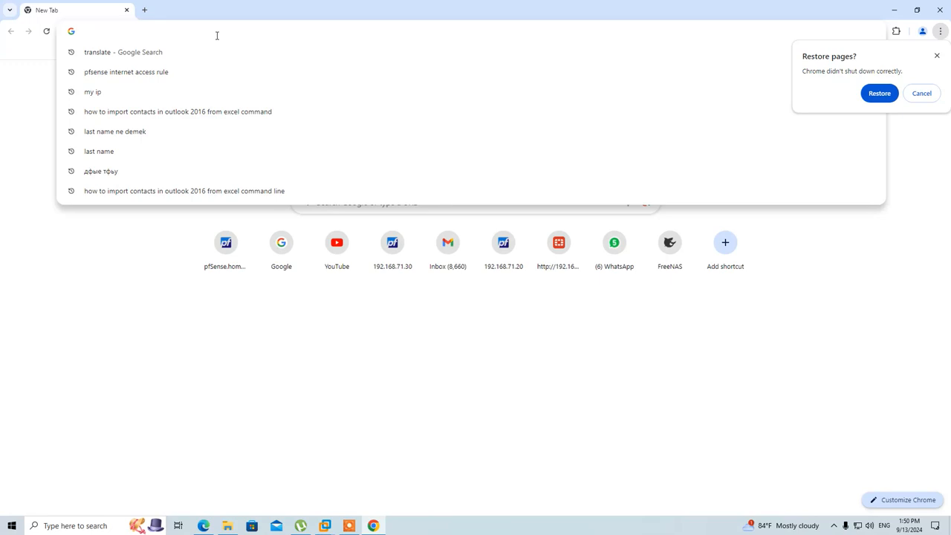
text(192.168.)
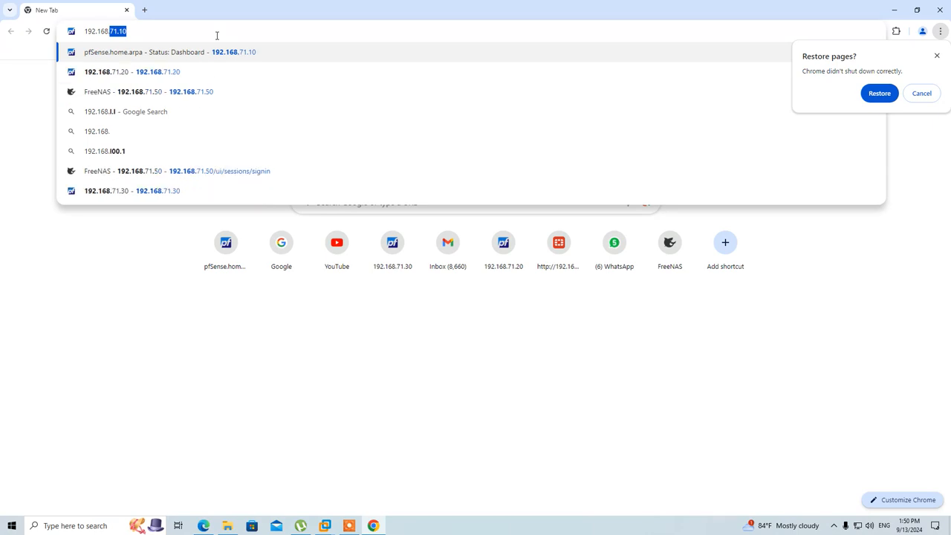
text(71.)
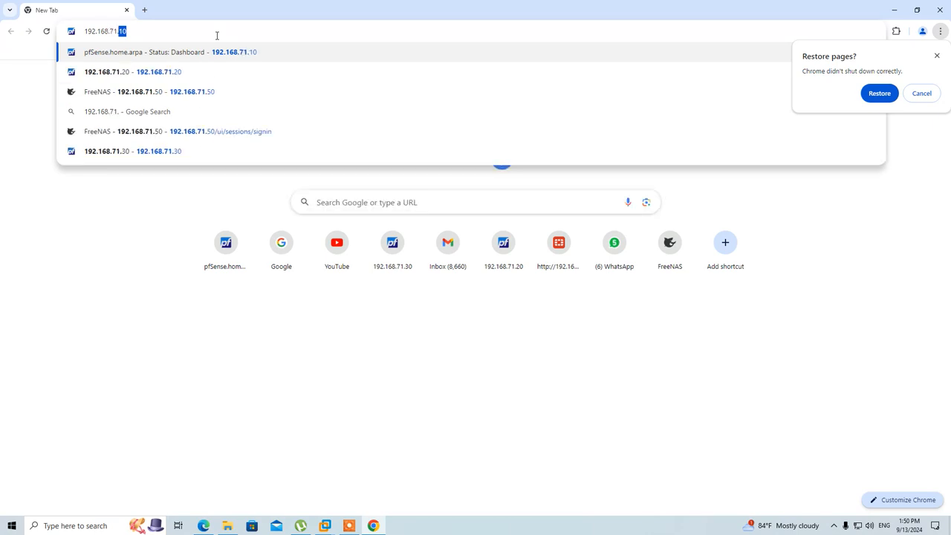
text(25)
key(Return)
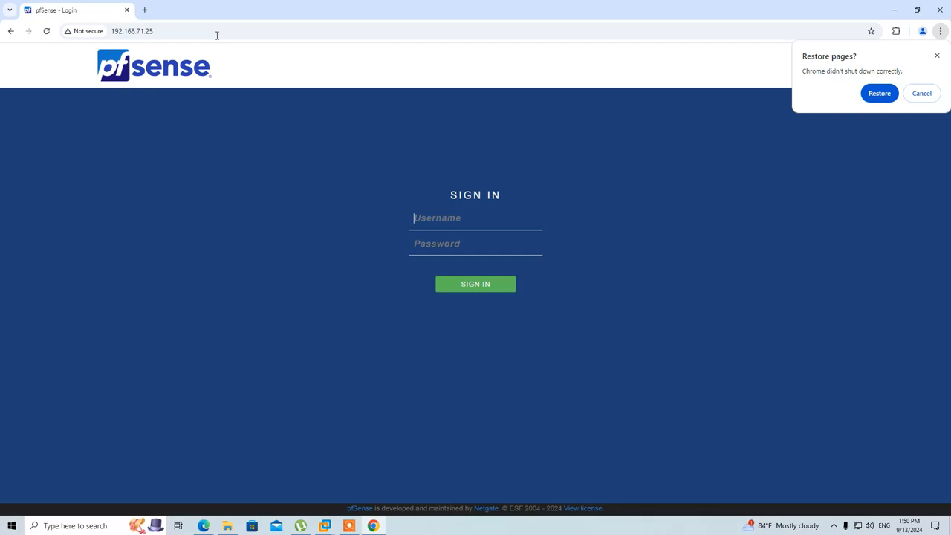
Step: Log in as admin with the default password, save it in Chrome, and continue past the wizard's welcome page
click(937, 57)
click(512, 214)
text(admin)
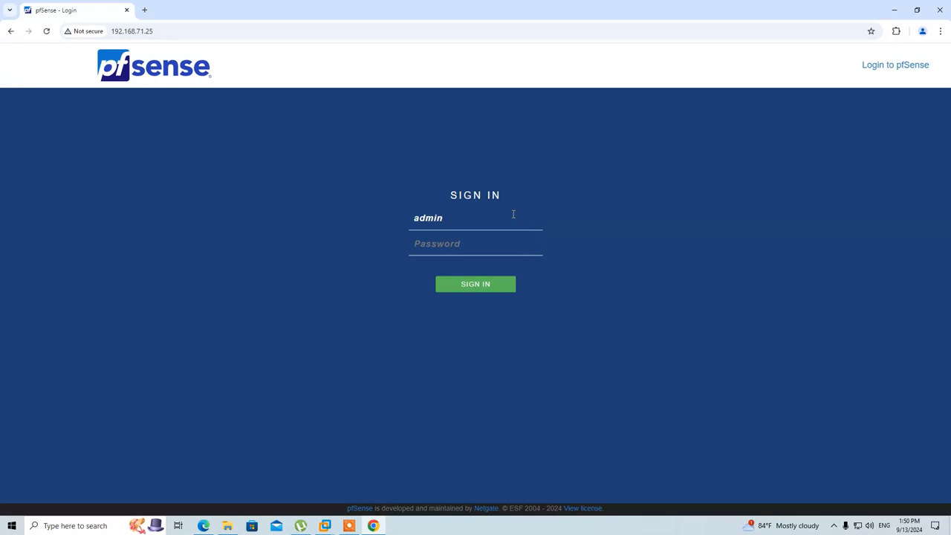
text(pfsense)
key(Return)
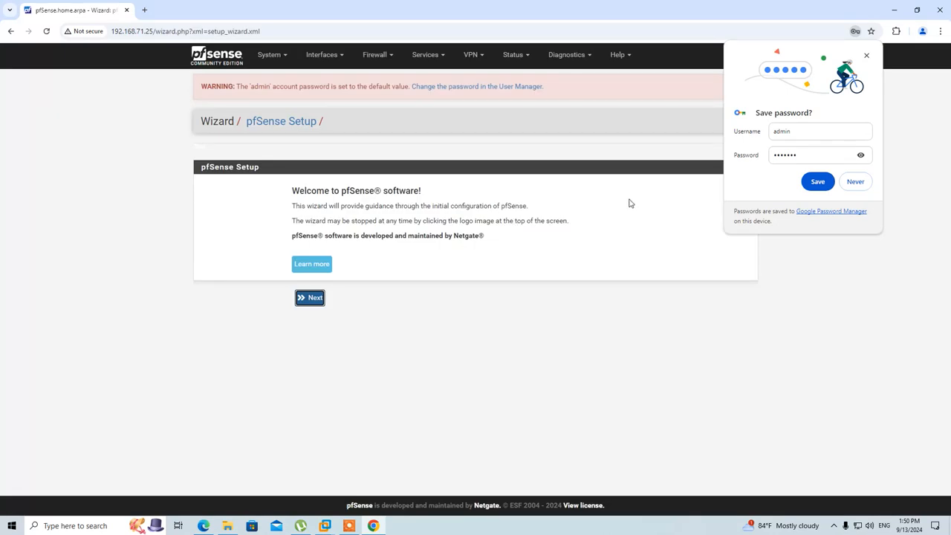
click(826, 180)
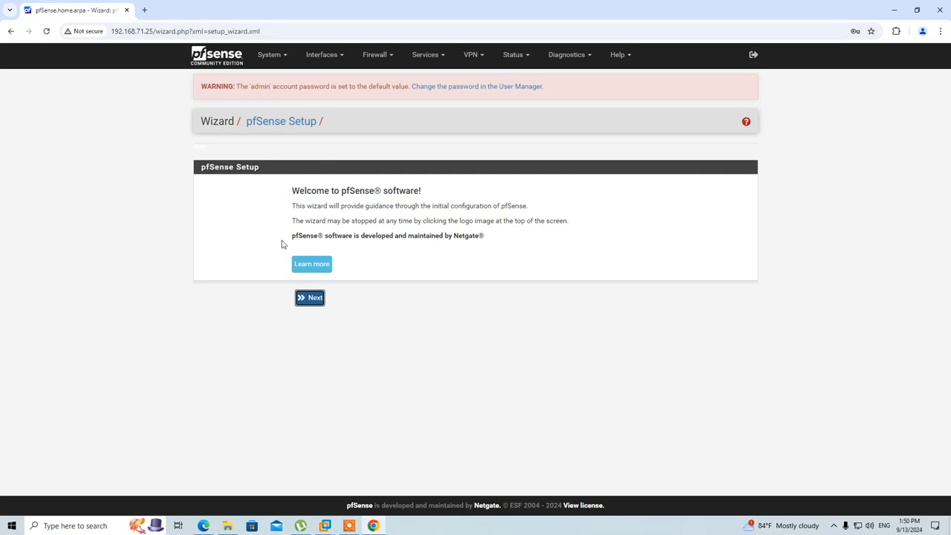
click(307, 299)
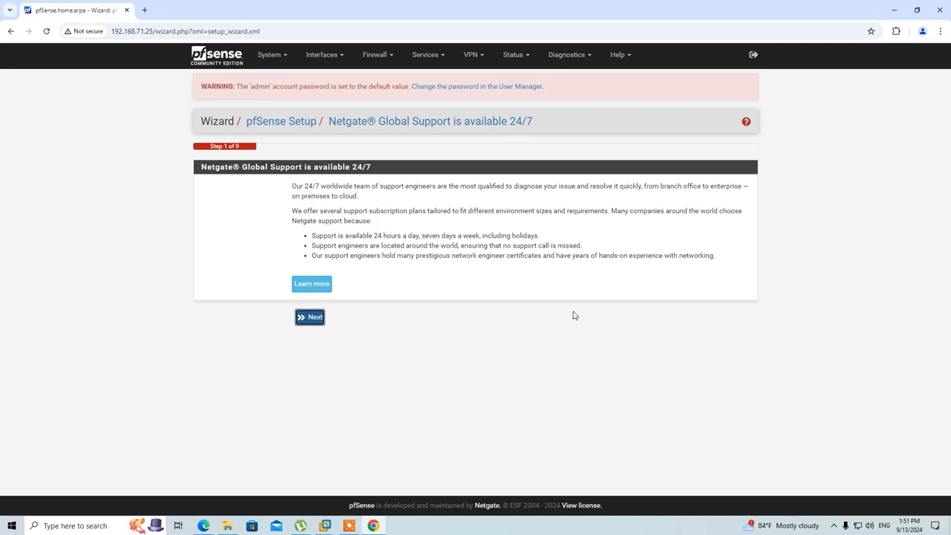
click(349, 526)
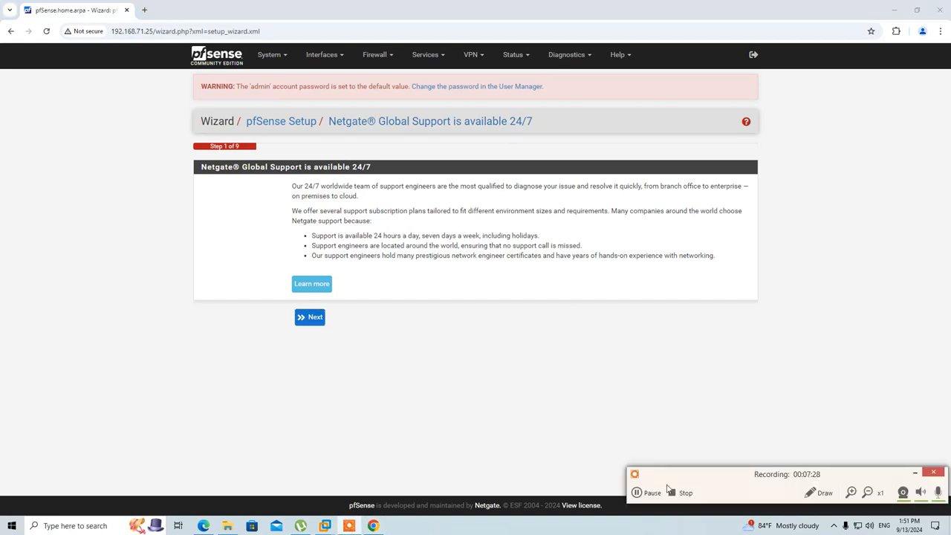